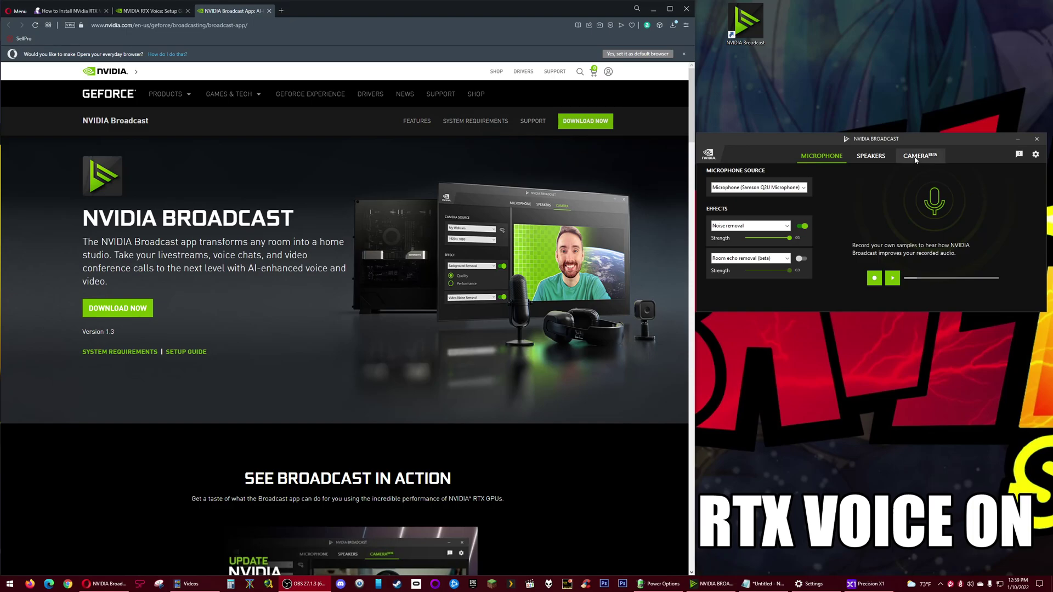
Step: Turn the microphone's noise removal effect off and back on in NVIDIA Broadcast to compare the audio
{"action": "left_click", "coordinate": [801, 227]}
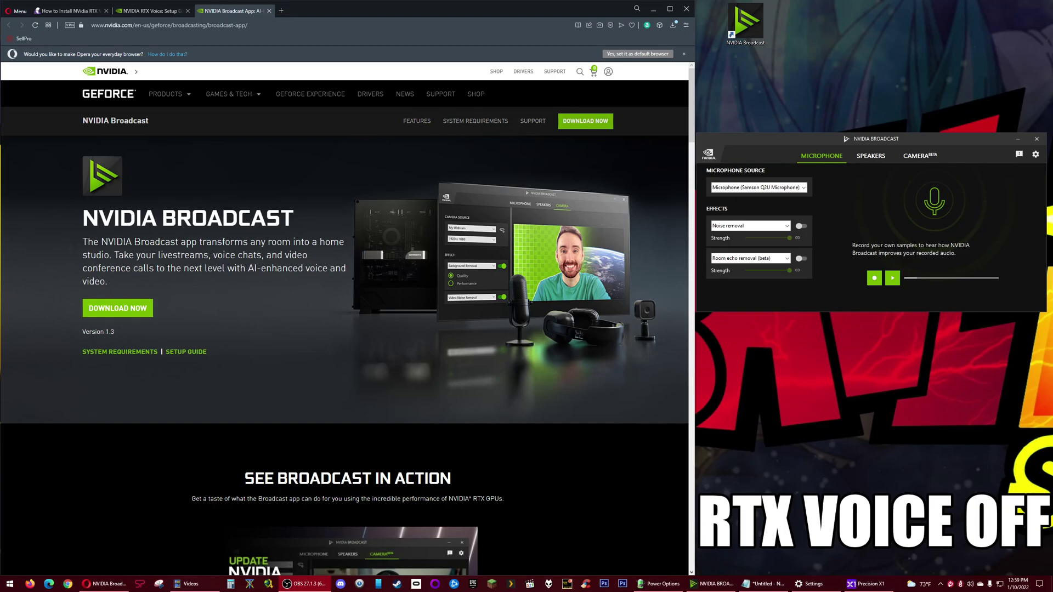
{"action": "left_click", "coordinate": [801, 227]}
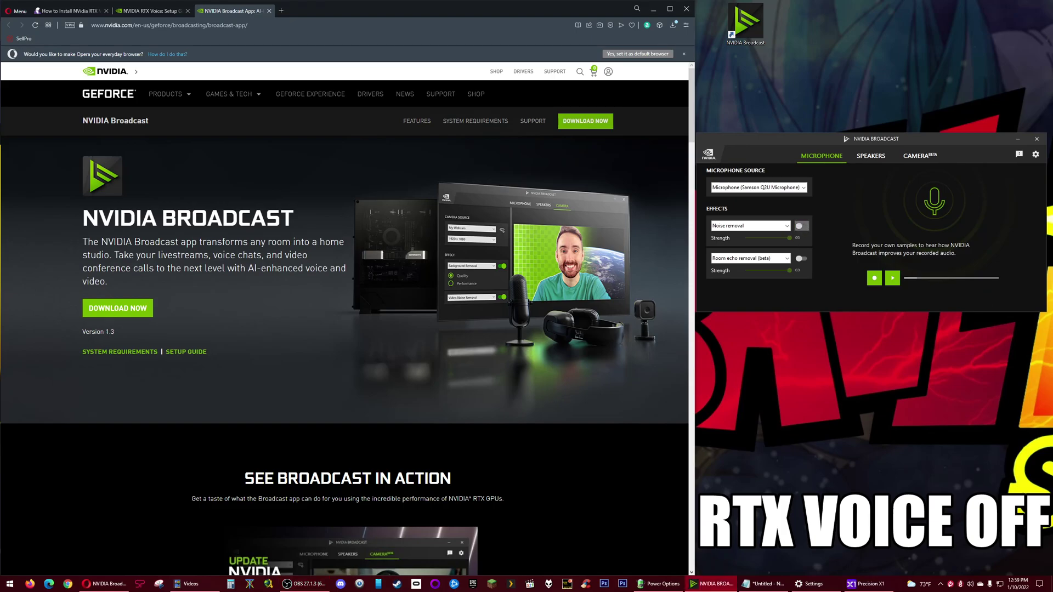
{"action": "left_click", "coordinate": [801, 226]}
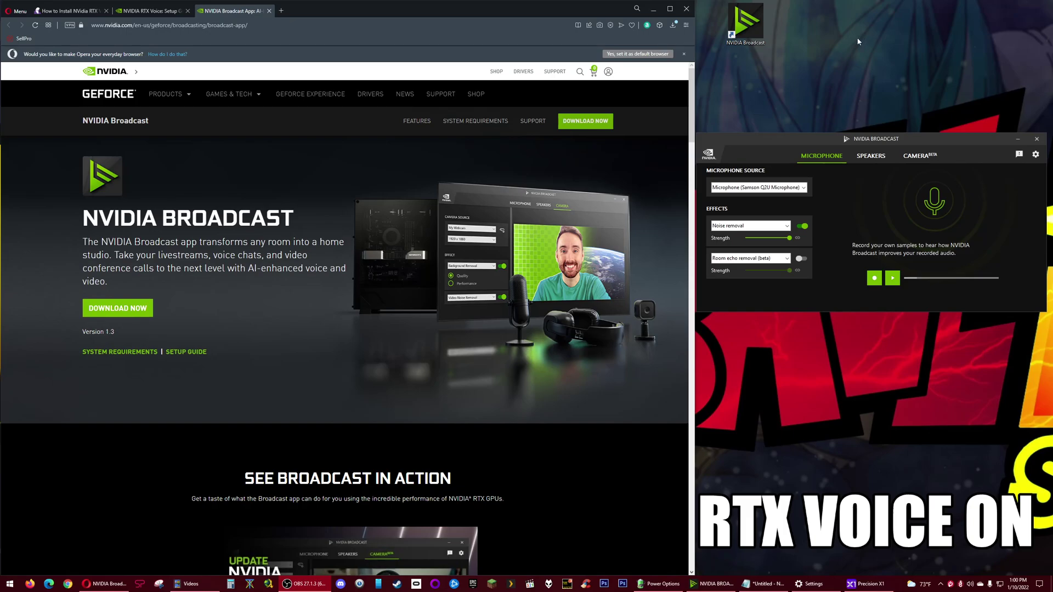
Step: Review the article on installing RTX Voice without an RTX card, the RTX Voice setup guide, and the NVIDIA Broadcast page
{"action": "left_click", "coordinate": [67, 10]}
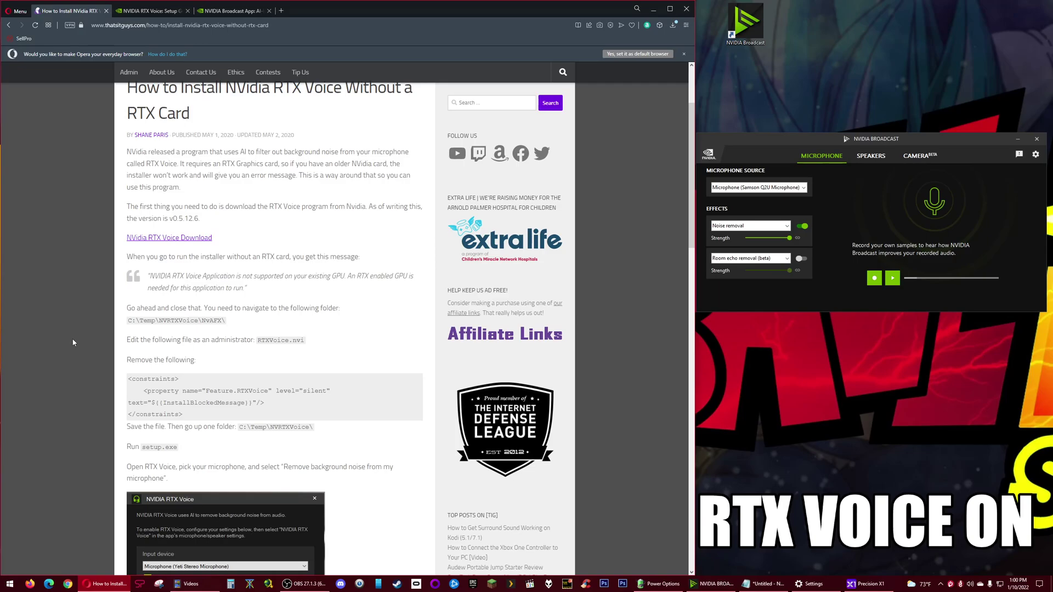
{"action": "left_click", "coordinate": [159, 10]}
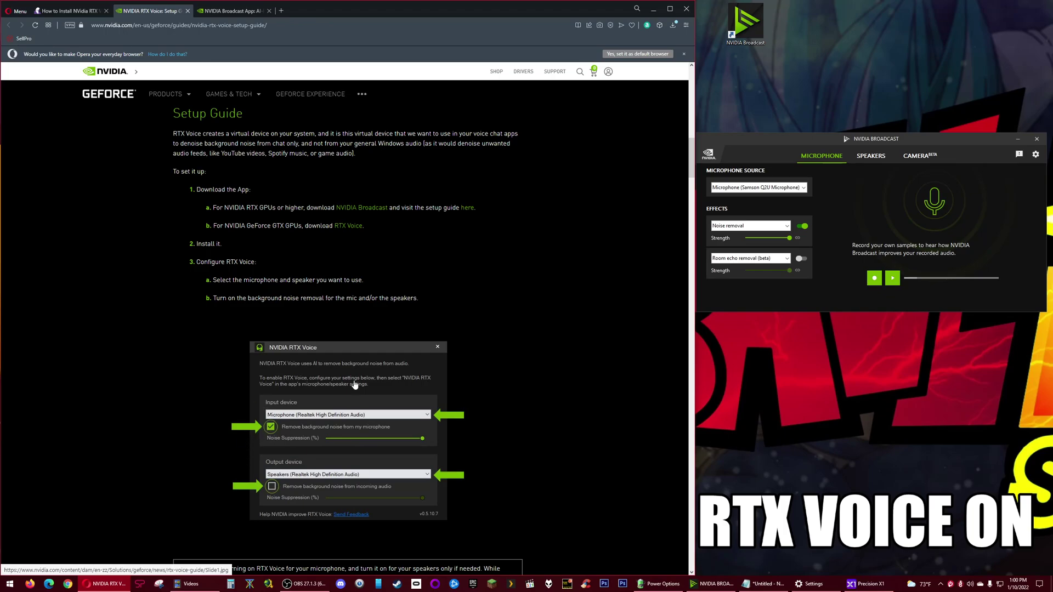
{"action": "left_click", "coordinate": [66, 11]}
{"action": "scroll", "coordinate": [254, 423], "scroll_direction": "down", "scroll_amount": 10}
{"action": "scroll", "coordinate": [253, 418], "scroll_direction": "down", "scroll_amount": 3}
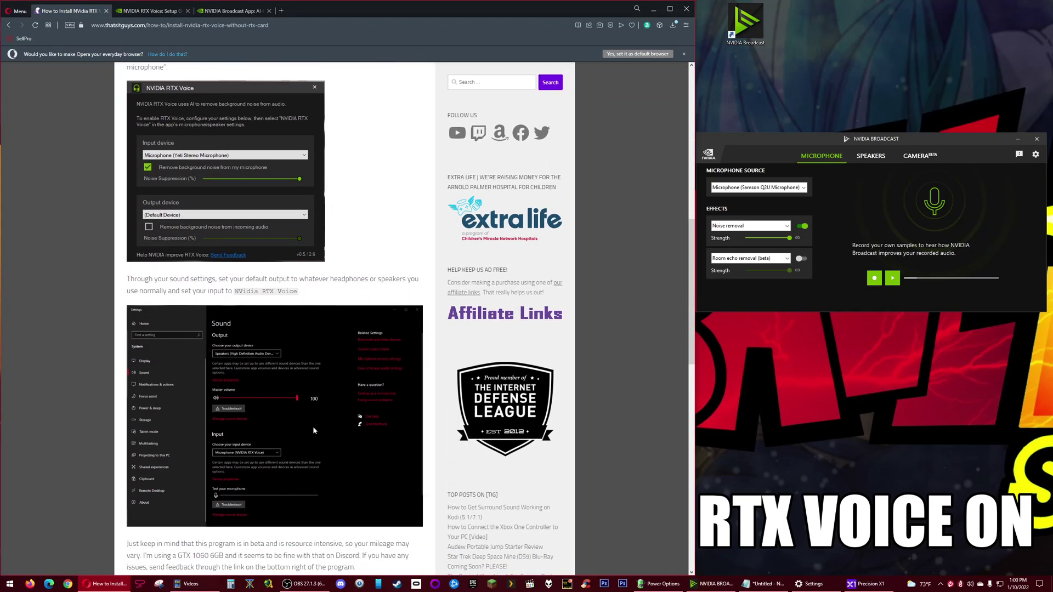
{"action": "scroll", "coordinate": [176, 322], "scroll_direction": "up", "scroll_amount": 10}
{"action": "left_click", "coordinate": [148, 10]}
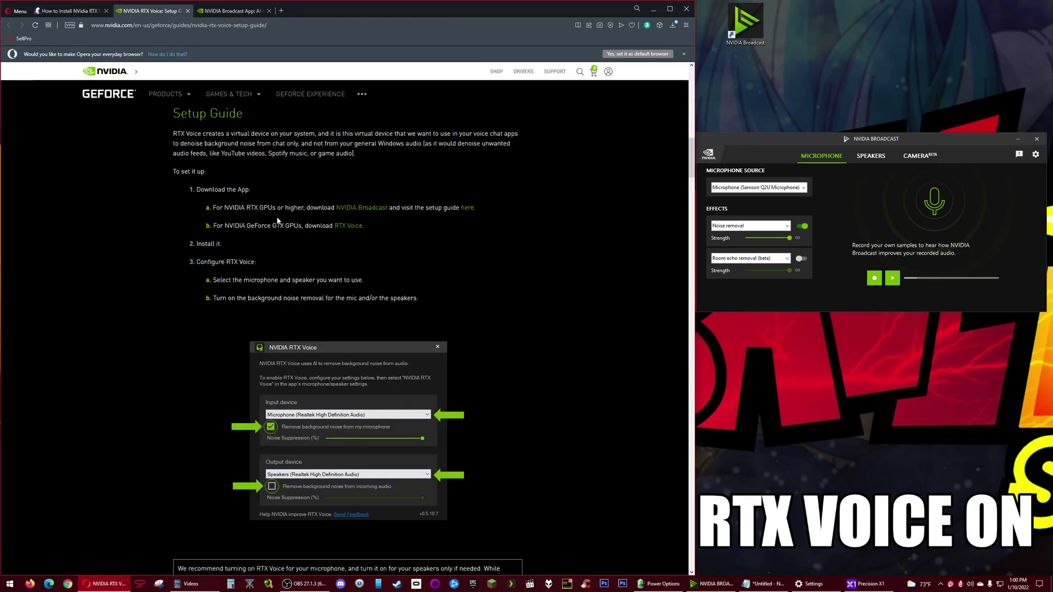
{"action": "left_click", "coordinate": [230, 11]}
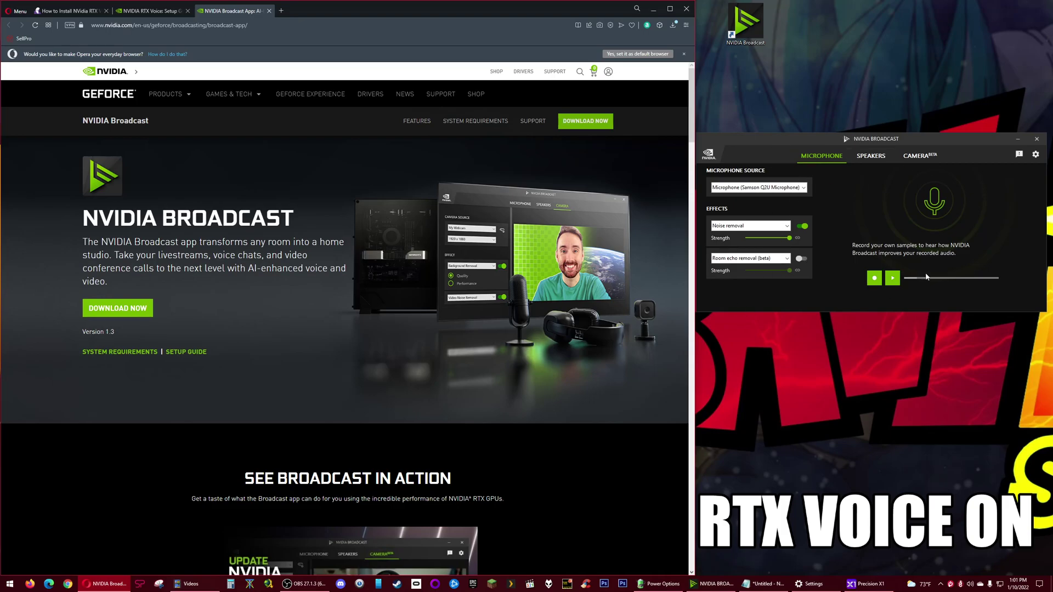
Step: Open the Windows Sound settings and check the available output devices, including Speakers (NVIDIA Broadcast)
{"action": "key", "text": "super"}
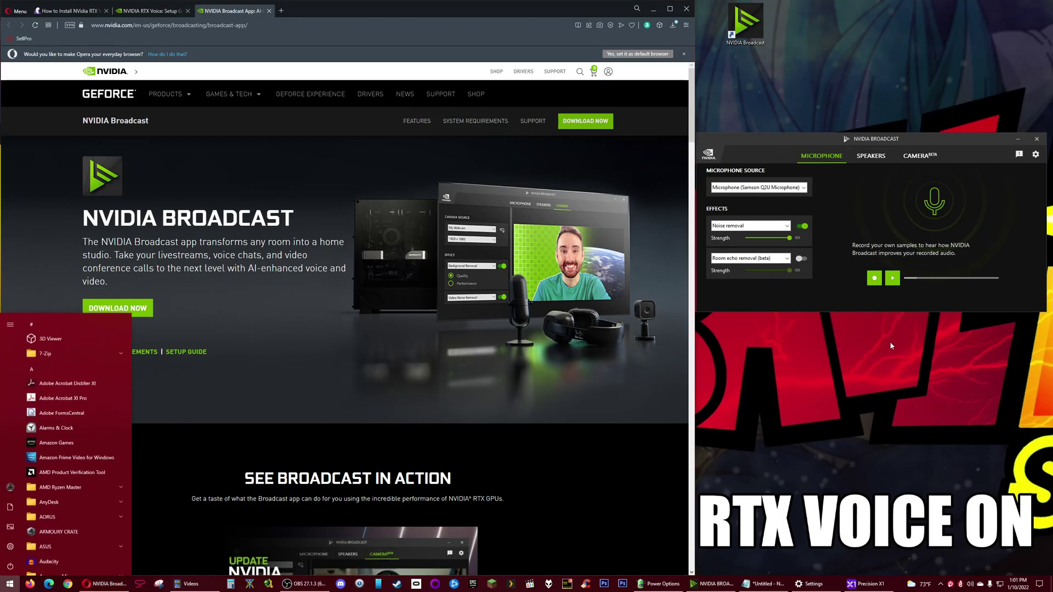
{"action": "type", "text": "sound"}
{"action": "key", "text": "Return"}
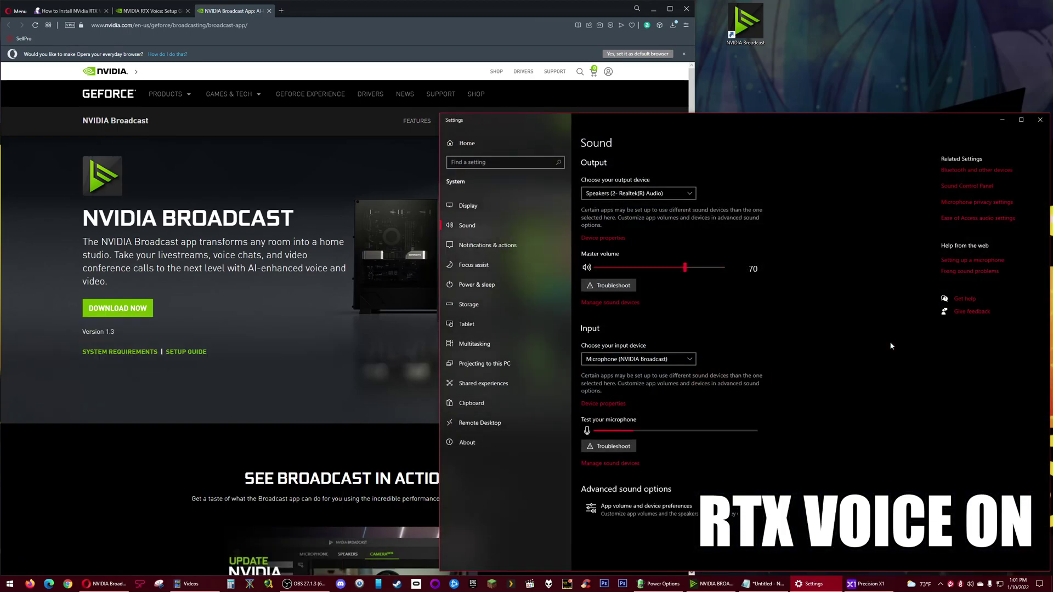
{"action": "left_click", "coordinate": [629, 192]}
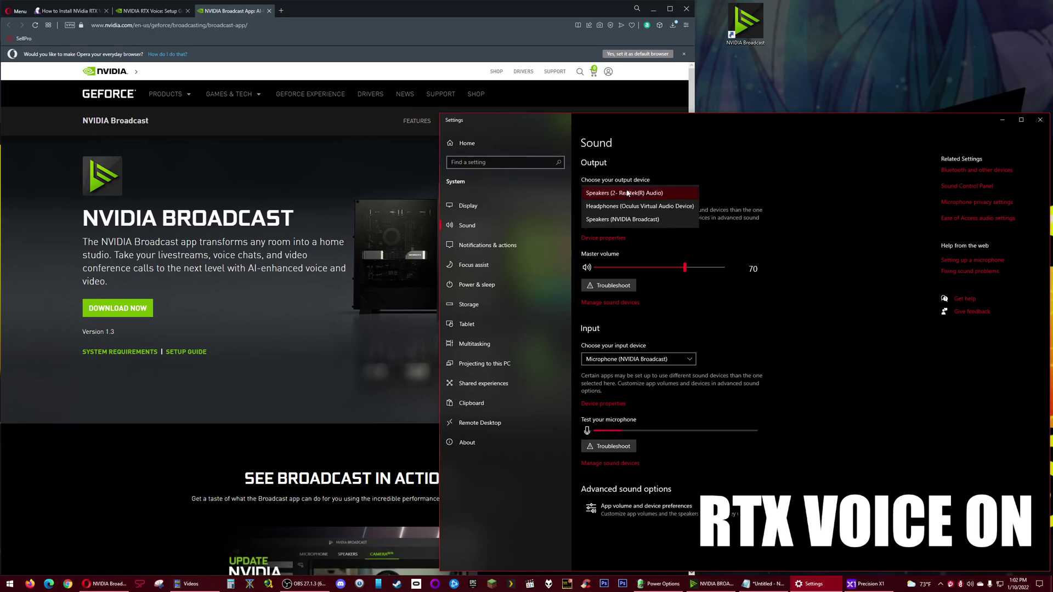
{"action": "left_click", "coordinate": [638, 220]}
Step: Examine the noise removal features on the NVIDIA Broadcast page and the supported apps and setup instructions in the RTX Voice guide
{"action": "key", "text": "alt+Tab"}
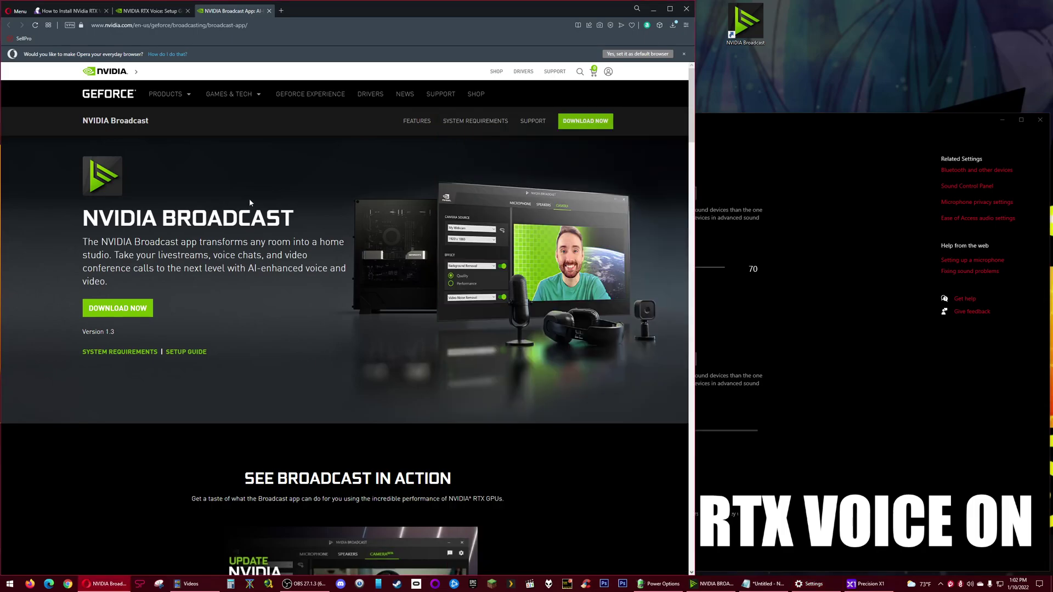
{"action": "scroll", "coordinate": [289, 285], "scroll_direction": "down", "scroll_amount": 10}
{"action": "key", "text": "ctrl+Tab"}
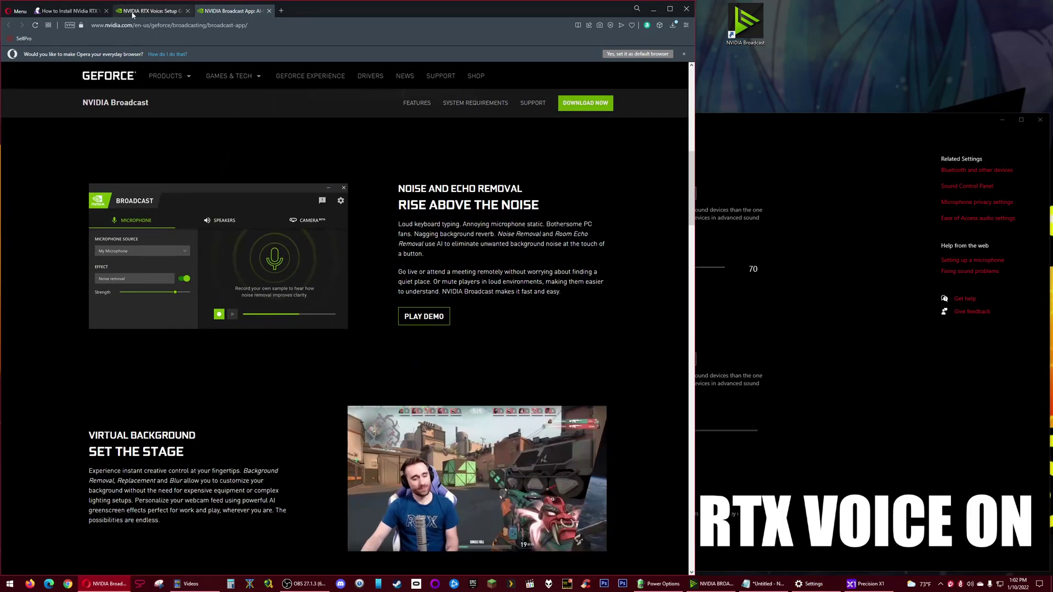
{"action": "scroll", "coordinate": [279, 428], "scroll_direction": "down", "scroll_amount": 4}
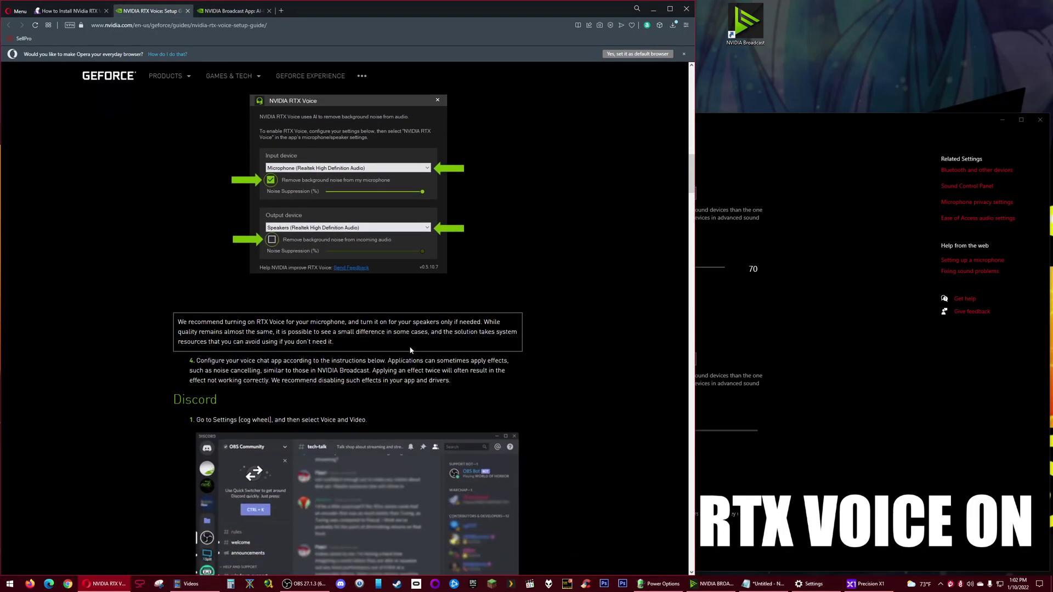
{"action": "scroll", "coordinate": [406, 344], "scroll_direction": "down", "scroll_amount": 2}
{"action": "scroll", "coordinate": [541, 357], "scroll_direction": "up", "scroll_amount": 8}
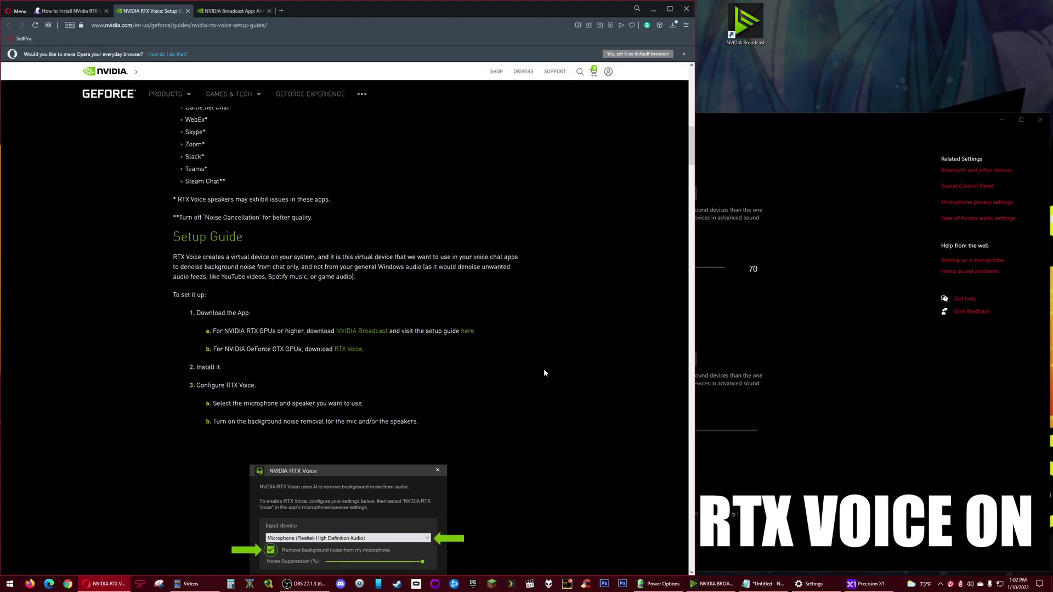
{"action": "scroll", "coordinate": [544, 373], "scroll_direction": "up", "scroll_amount": 3}
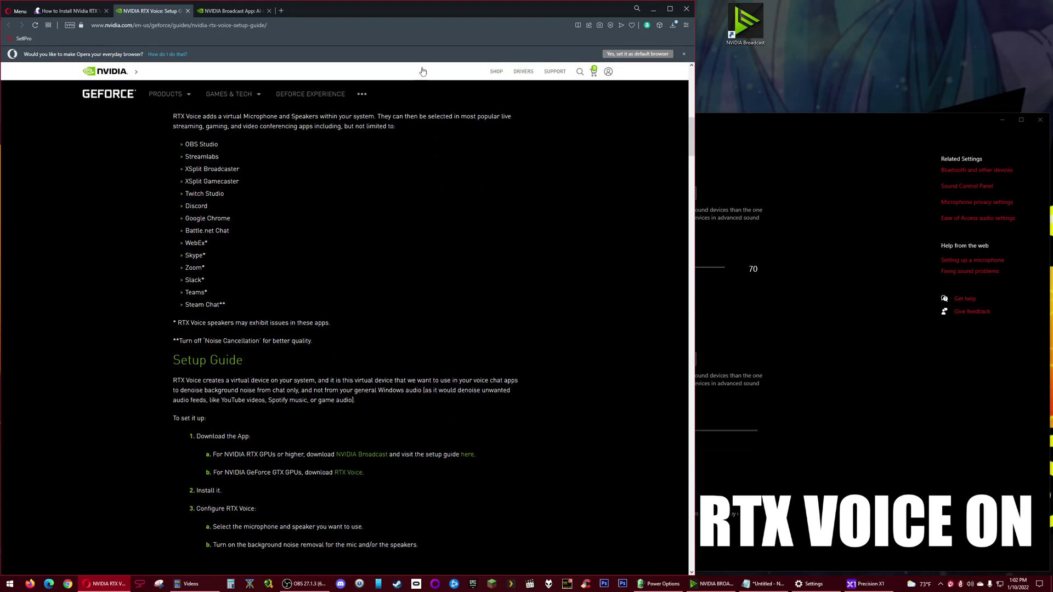
{"action": "scroll", "coordinate": [334, 176], "scroll_direction": "down", "scroll_amount": 5}
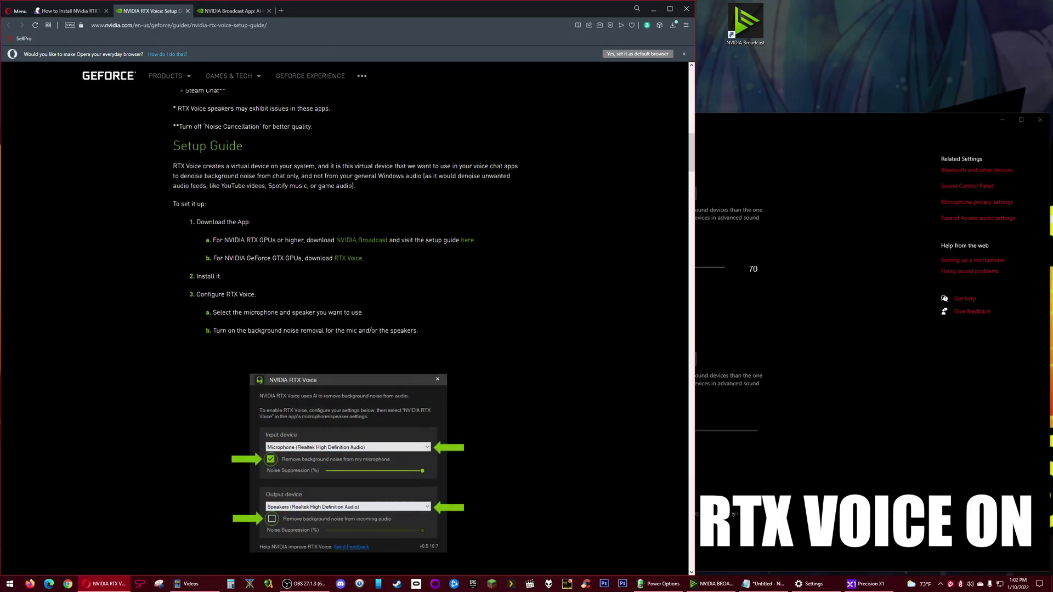
{"action": "scroll", "coordinate": [465, 155], "scroll_direction": "up", "scroll_amount": 1}
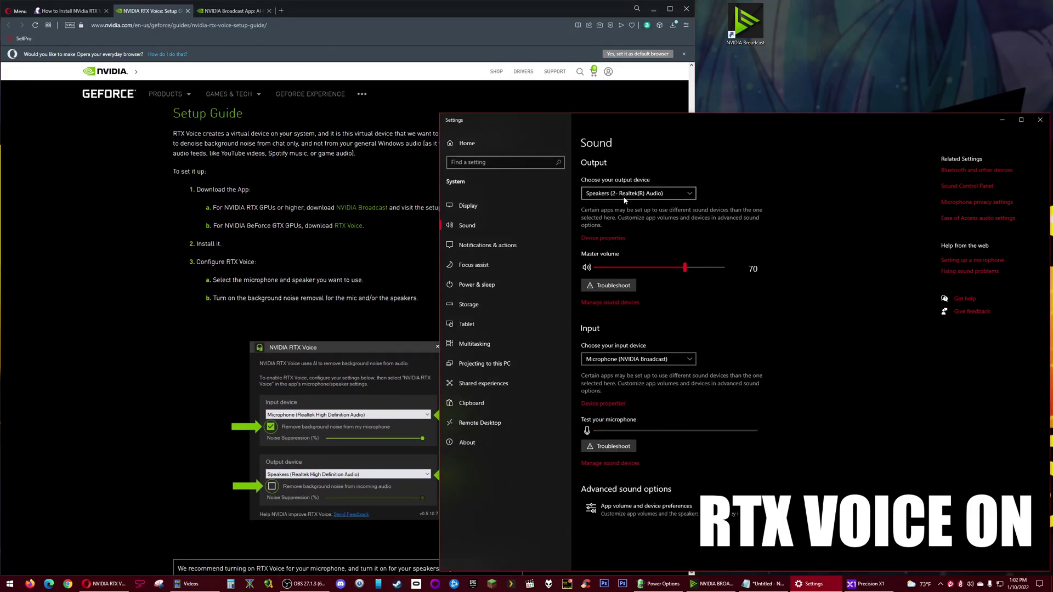
{"action": "key", "text": "alt+Tab"}
{"action": "key", "text": "ctrl+Tab"}
Step: Return to the Sound settings, choose Speakers (2- Realtek(R) Audio) as the output device, and check the input device list
{"action": "key", "text": "alt+Tab"}
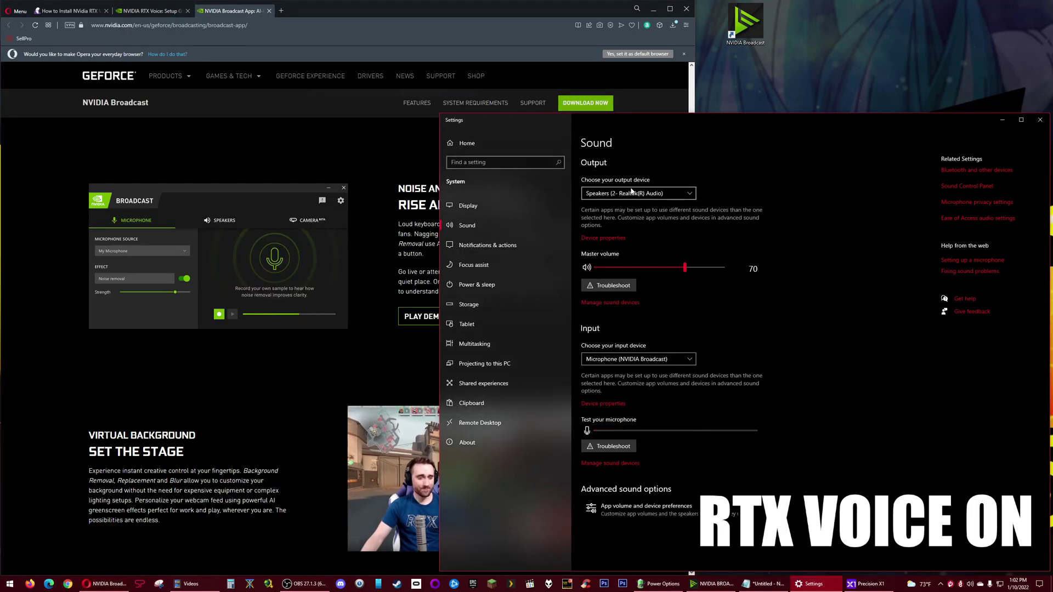
{"action": "left_click", "coordinate": [630, 192]}
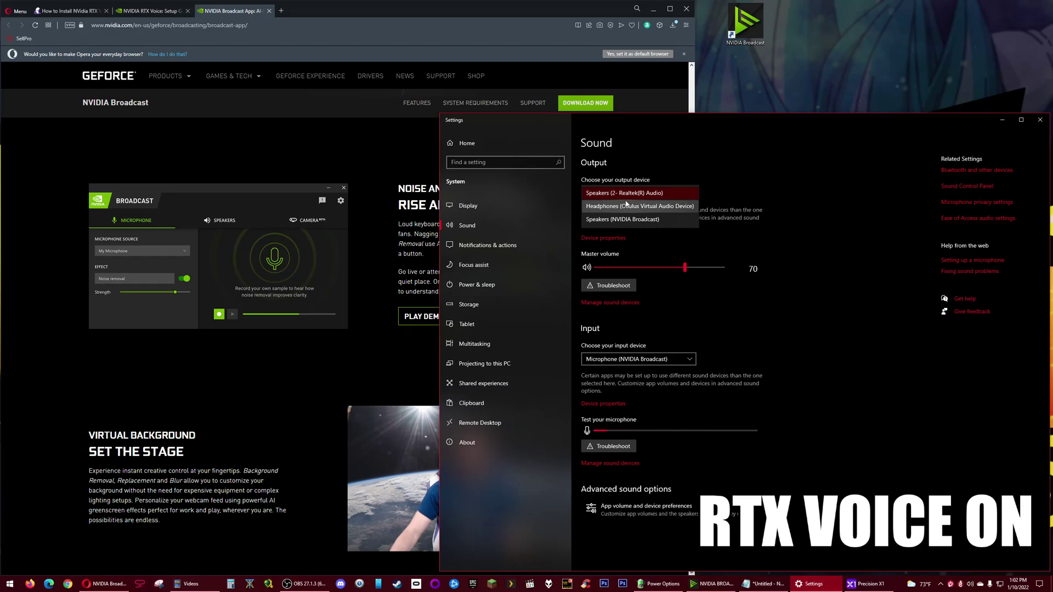
{"action": "left_click", "coordinate": [625, 193]}
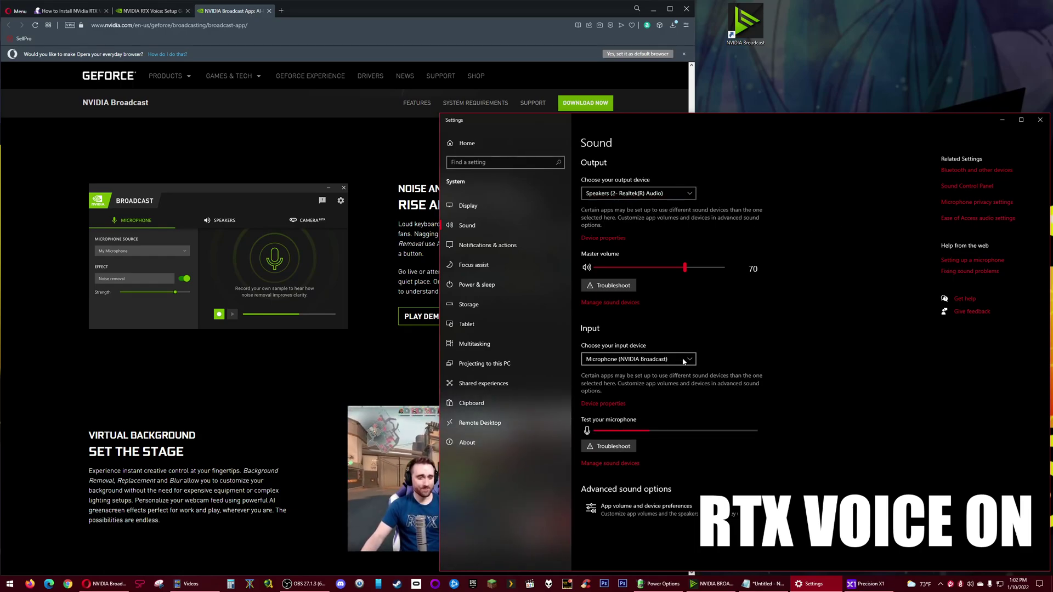
{"action": "left_click", "coordinate": [634, 360]}
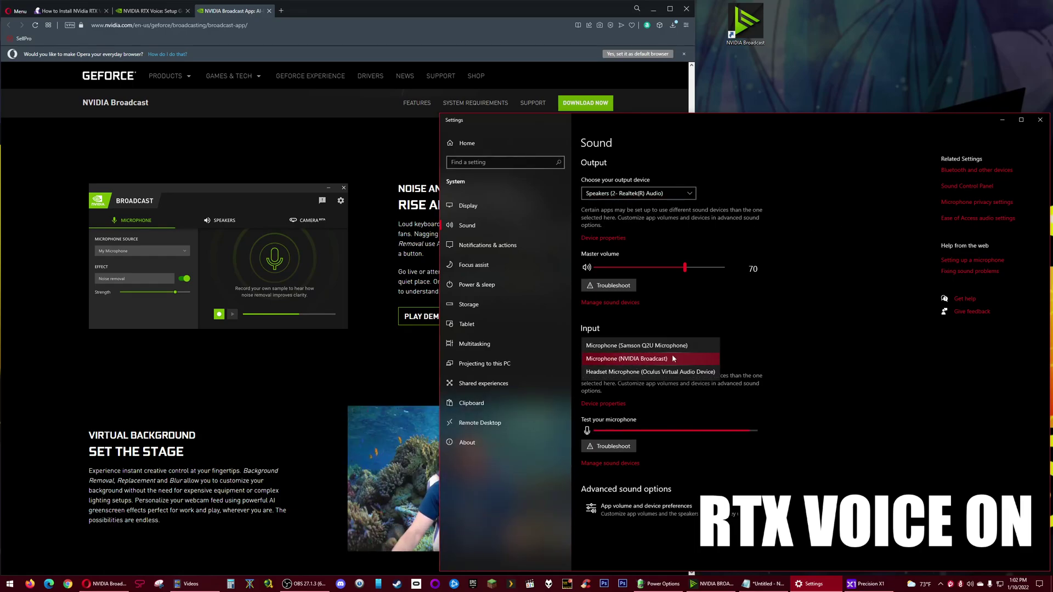
{"action": "left_click", "coordinate": [815, 358]}
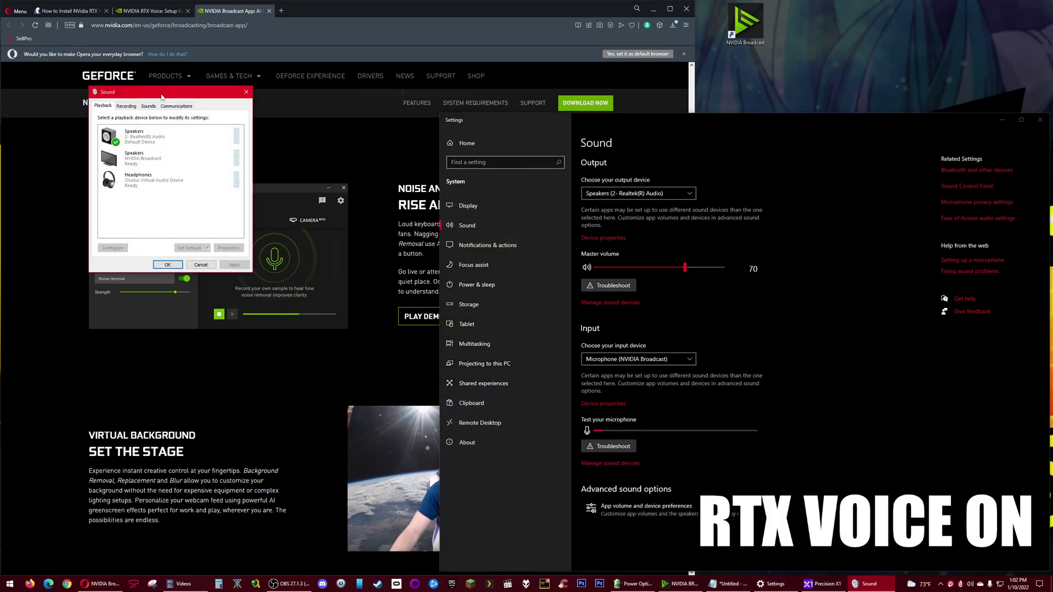
Step: Disable the NVIDIA Broadcast speakers among the playback devices in the Sound dialog
{"action": "left_click_drag", "start_coordinate": [162, 97], "coordinate": [806, 187]}
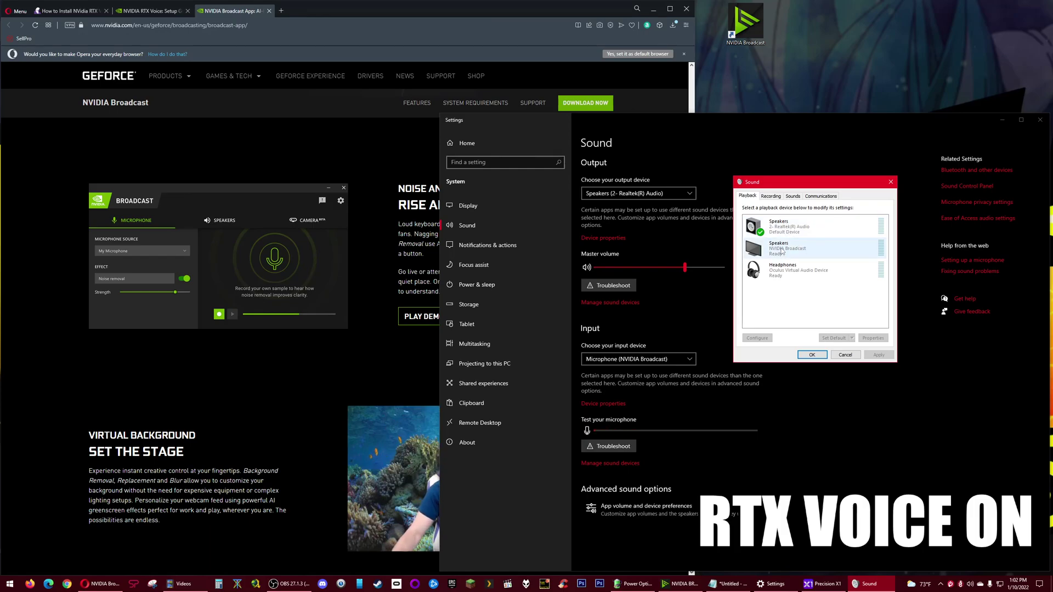
{"action": "right_click", "coordinate": [791, 250]}
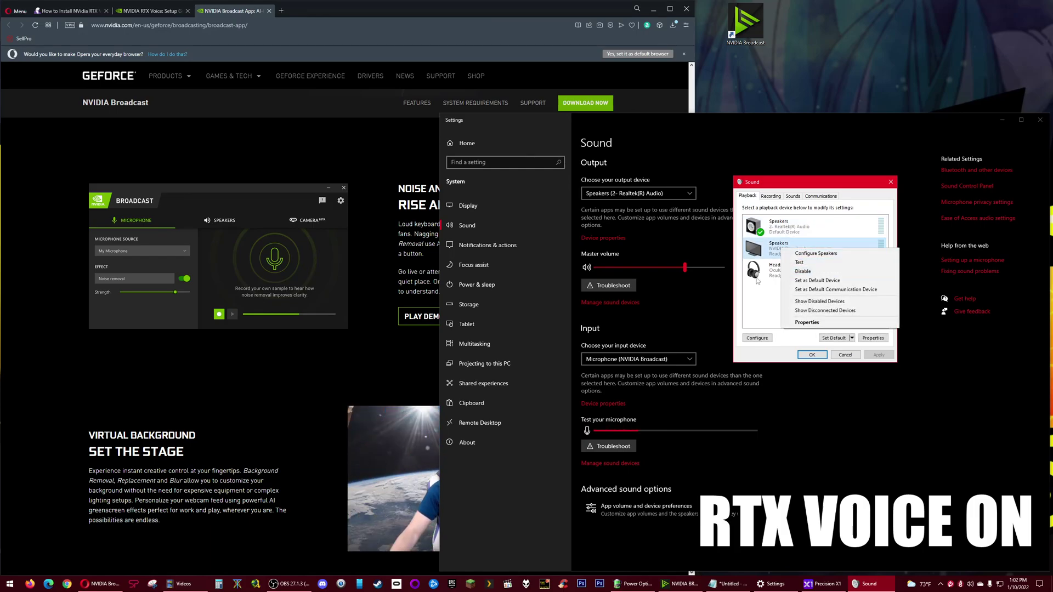
{"action": "left_click", "coordinate": [803, 271]}
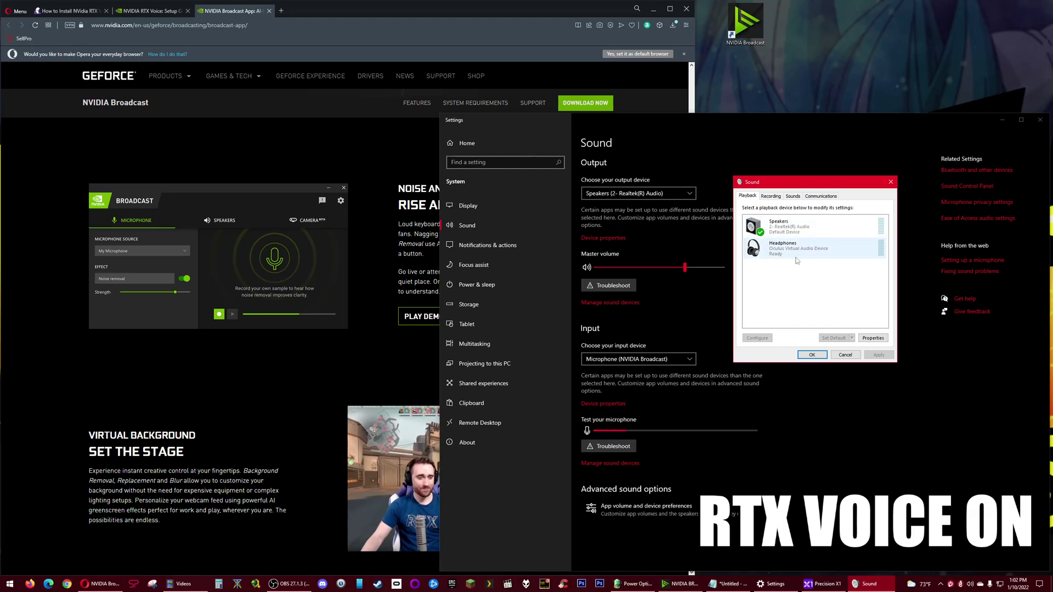
{"action": "right_click", "coordinate": [800, 280]}
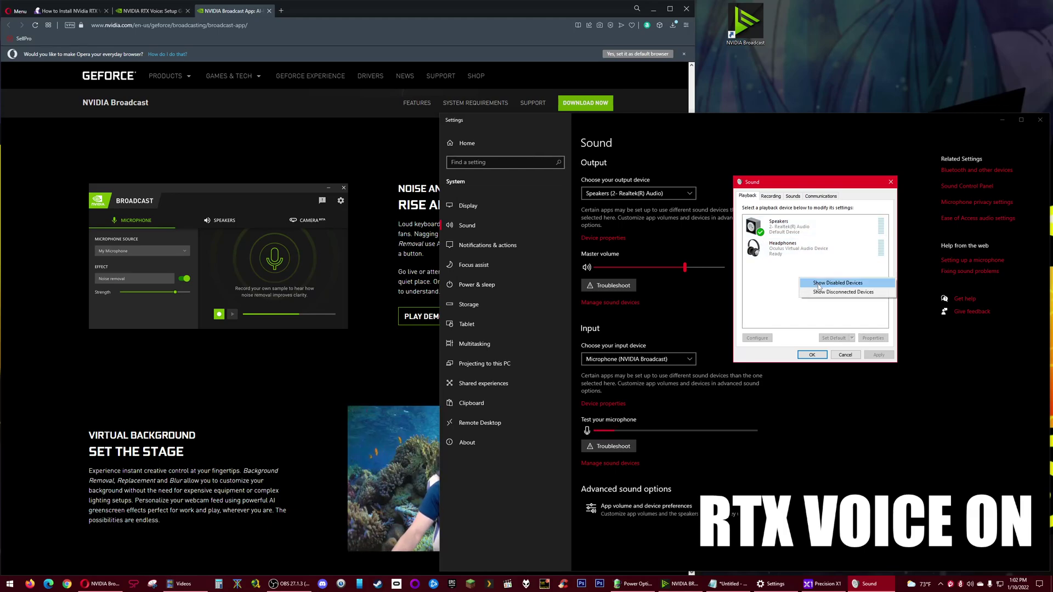
{"action": "left_click", "coordinate": [781, 278]}
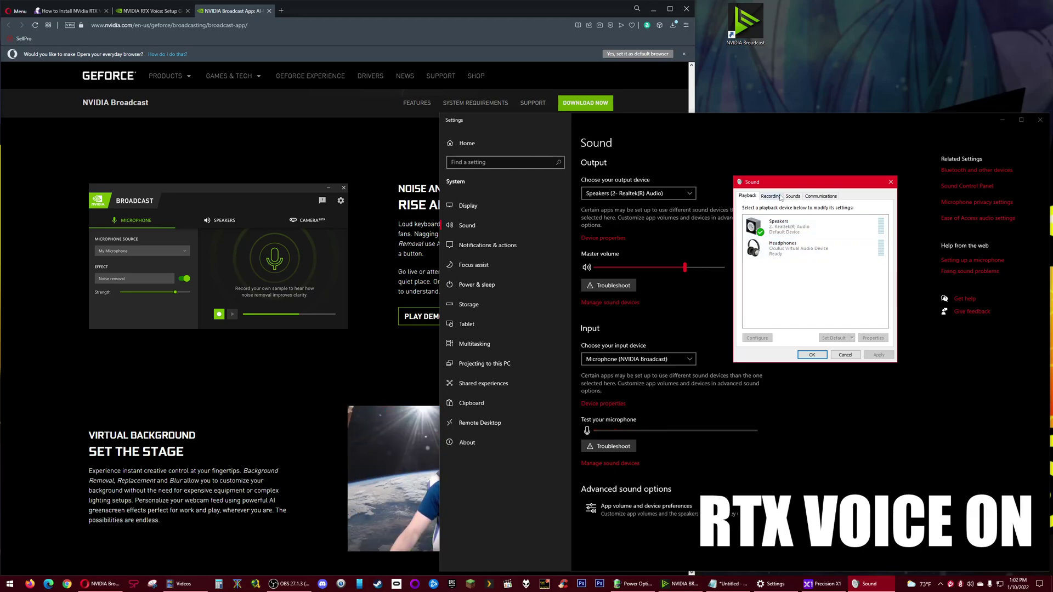
Step: Check the recording devices and communications options in the Sound dialog, then cancel it and minimize the Settings window
{"action": "left_click", "coordinate": [770, 195]}
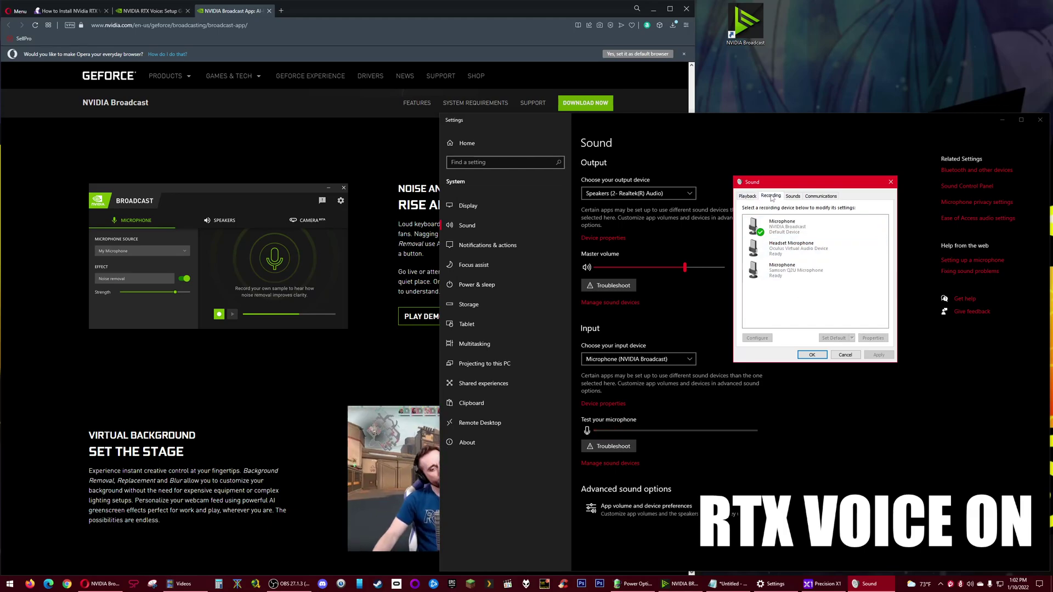
{"action": "left_click", "coordinate": [789, 229]}
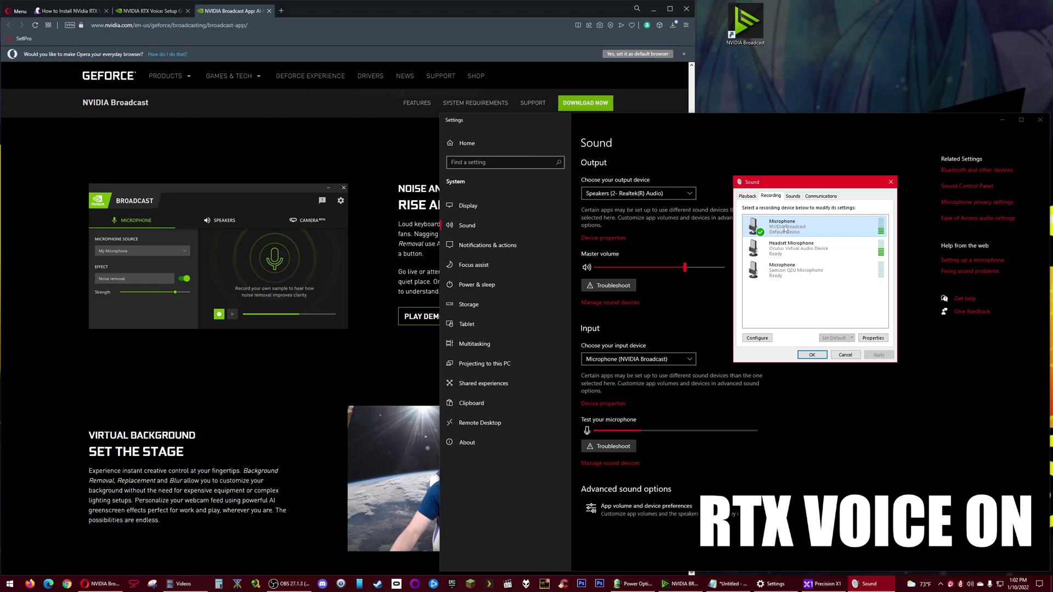
{"action": "right_click", "coordinate": [786, 229]}
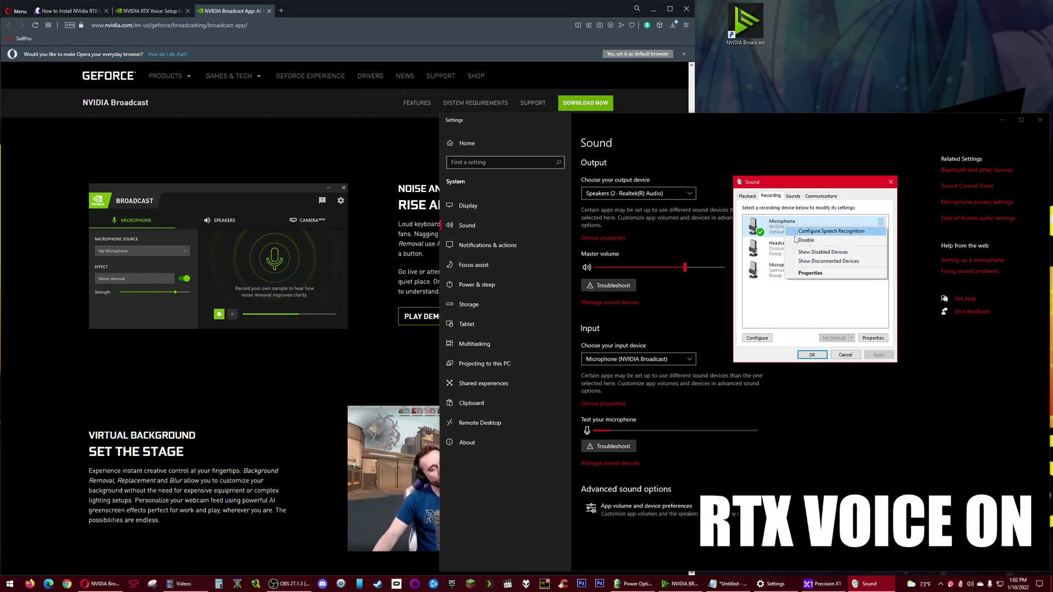
{"action": "left_click", "coordinate": [845, 195]}
{"action": "left_click", "coordinate": [827, 197]}
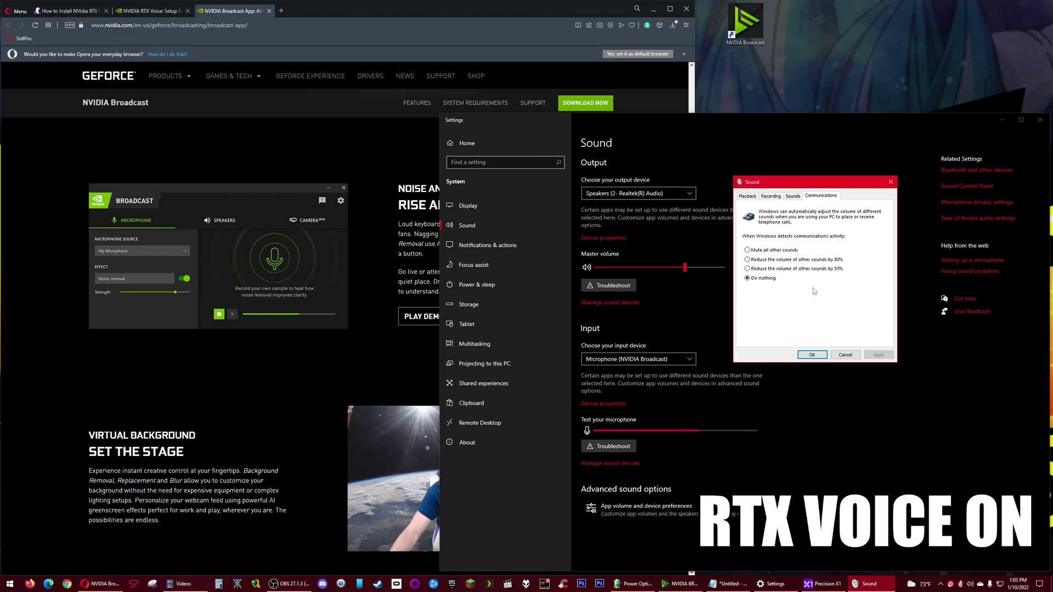
{"action": "left_click", "coordinate": [839, 354]}
{"action": "left_click", "coordinate": [1002, 119]}
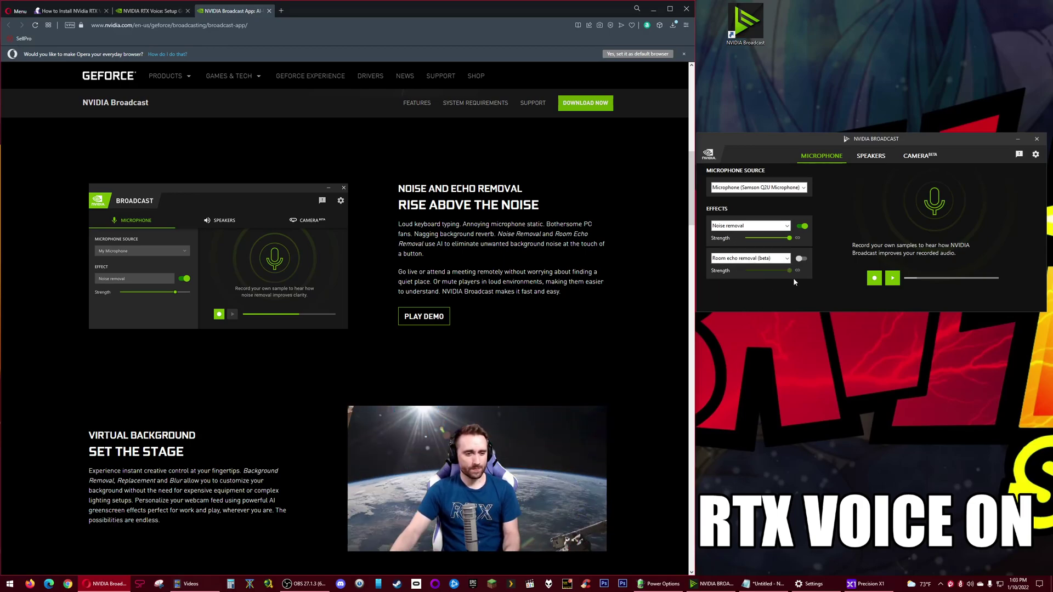
Step: View the speaker options in NVIDIA Broadcast and the Get Started section of the Broadcast web page
{"action": "left_click", "coordinate": [869, 156]}
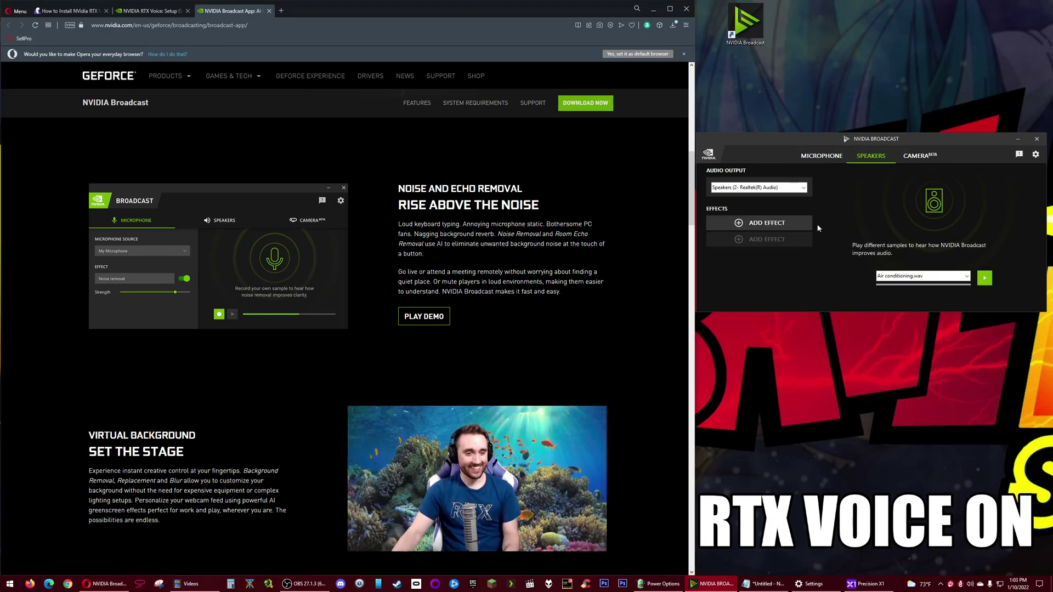
{"action": "scroll", "coordinate": [631, 312], "scroll_direction": "down", "scroll_amount": 20}
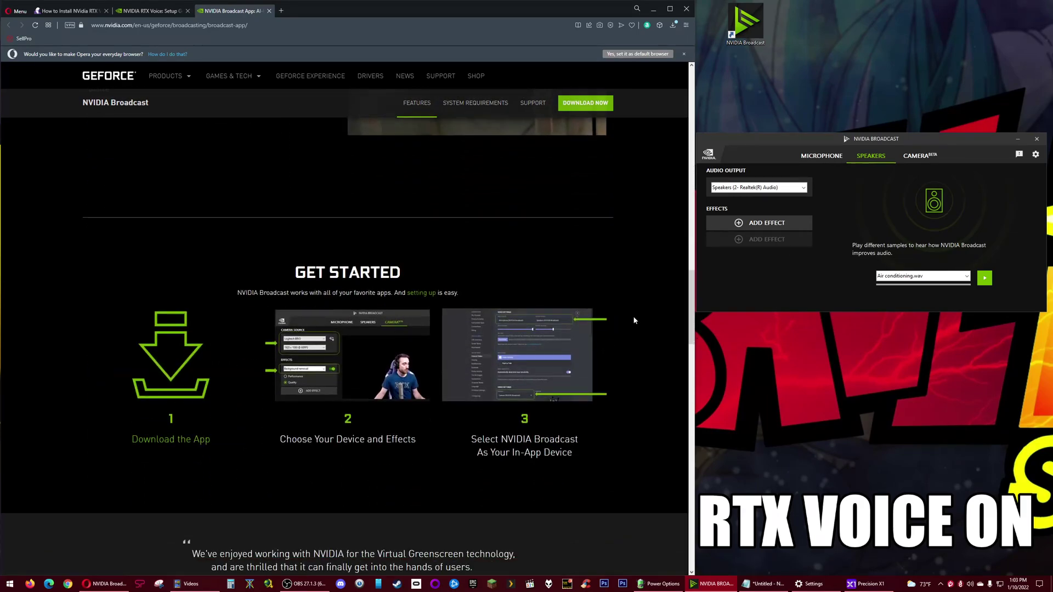
Step: Examine the NVIDIA Broadcast web page's virtual background, auto frame, video noise removal and Get Started sections, then return to its beginning
{"action": "scroll", "coordinate": [647, 310], "scroll_direction": "up", "scroll_amount": 20}
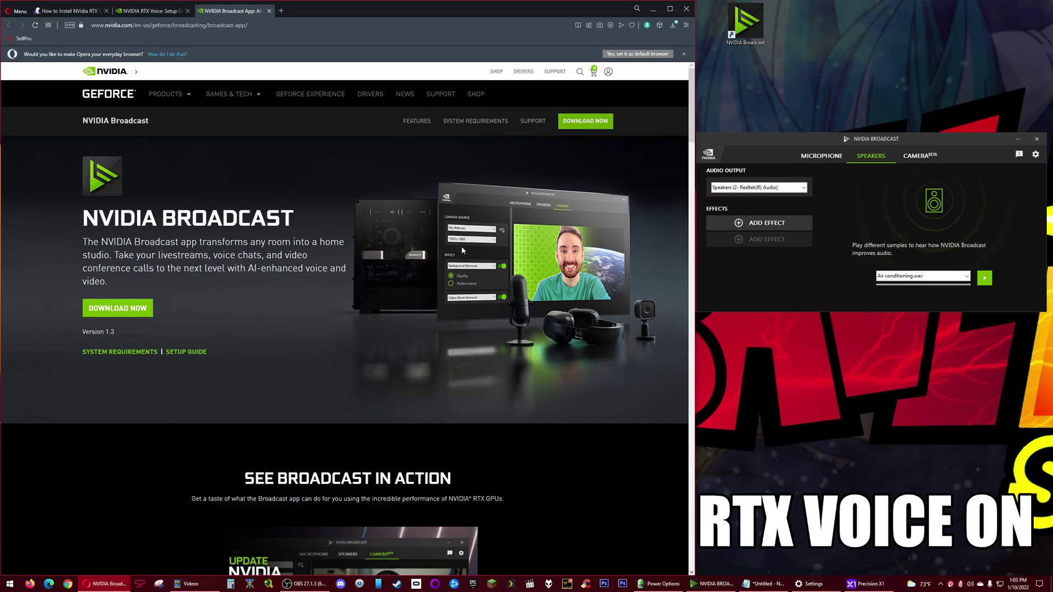
{"action": "scroll", "coordinate": [642, 465], "scroll_direction": "down", "scroll_amount": 15}
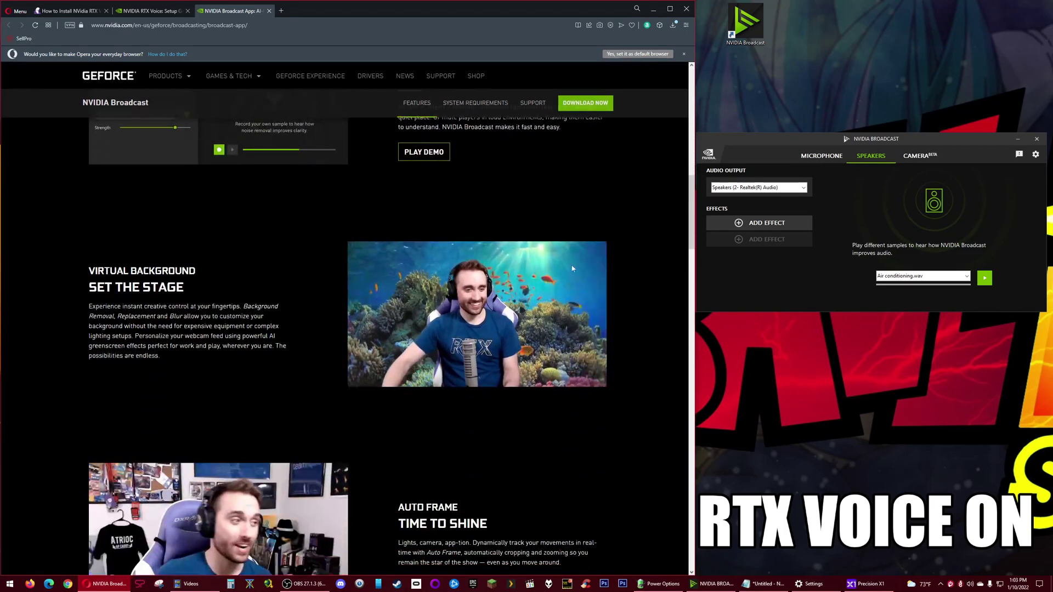
{"action": "scroll", "coordinate": [549, 379], "scroll_direction": "down", "scroll_amount": 2}
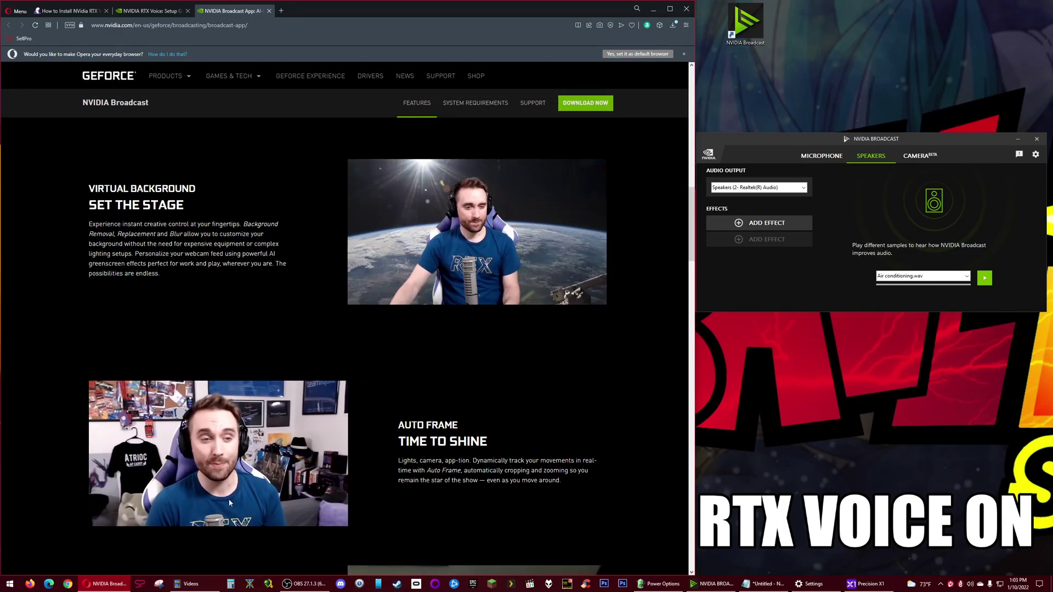
{"action": "scroll", "coordinate": [277, 453], "scroll_direction": "down", "scroll_amount": 5}
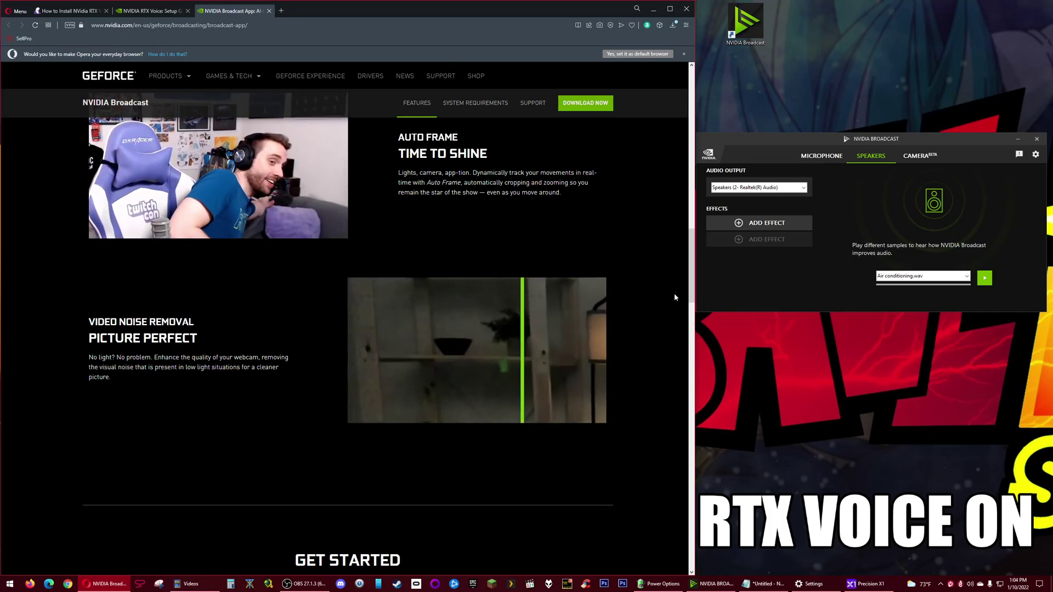
{"action": "scroll", "coordinate": [640, 329], "scroll_direction": "down", "scroll_amount": 3}
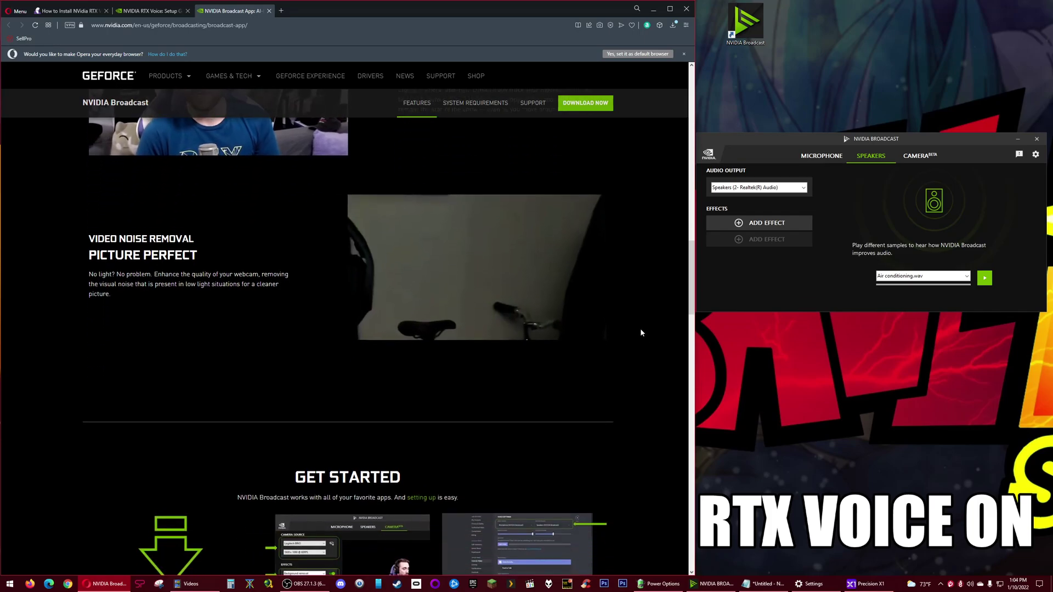
{"action": "scroll", "coordinate": [646, 354], "scroll_direction": "down", "scroll_amount": 3}
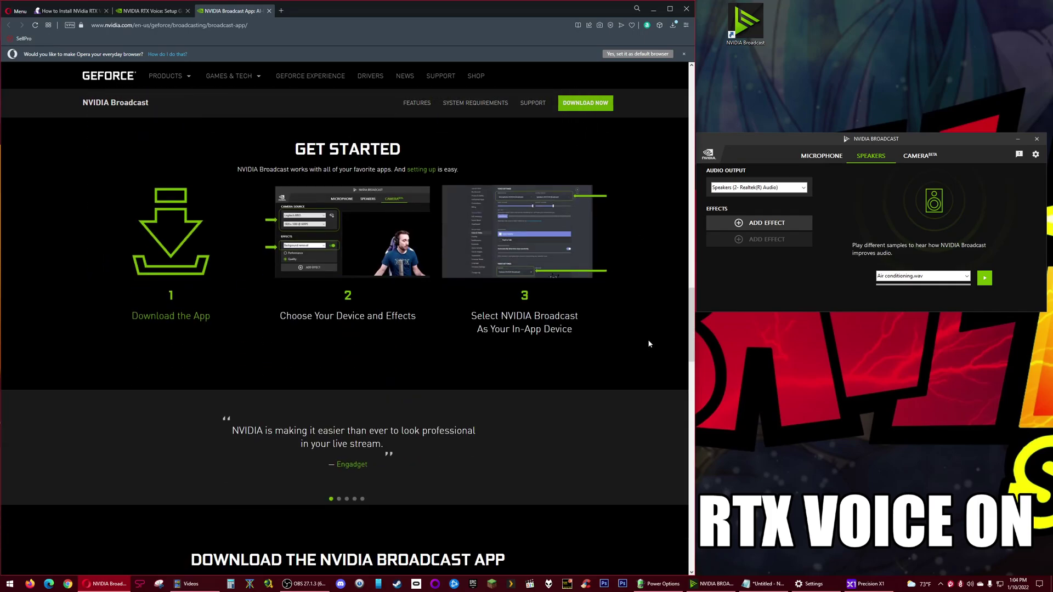
{"action": "scroll", "coordinate": [646, 369], "scroll_direction": "up", "scroll_amount": 8}
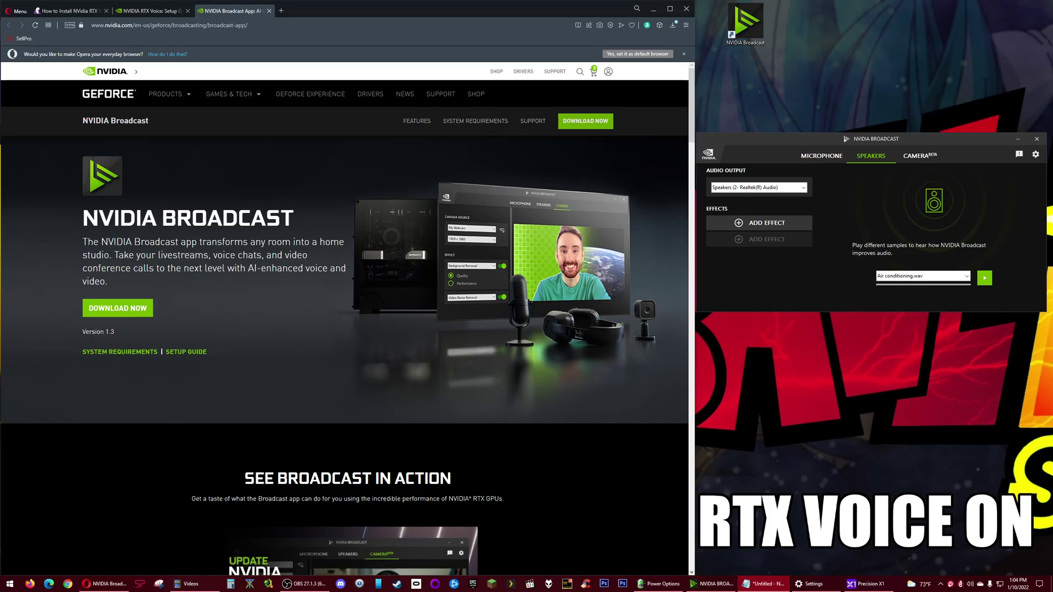
{"action": "left_click", "coordinate": [812, 296]}
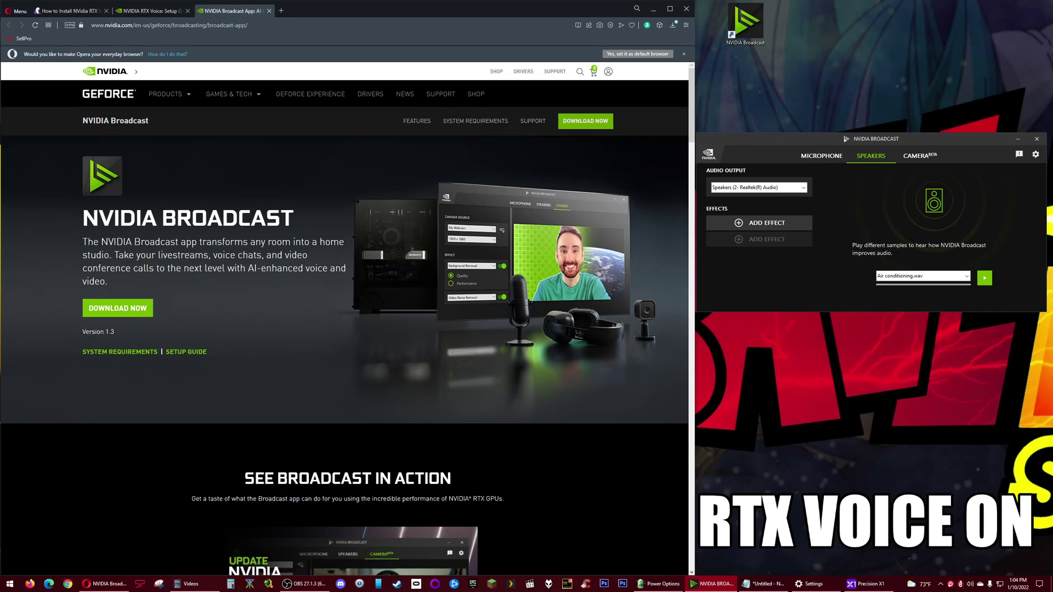
{"action": "key", "text": "alt+Tab"}
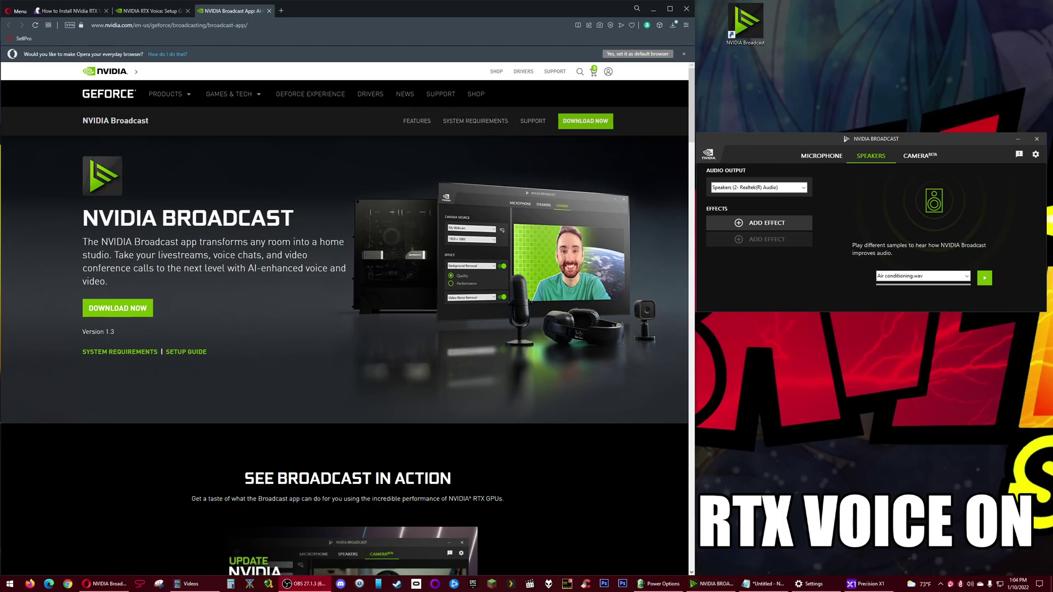